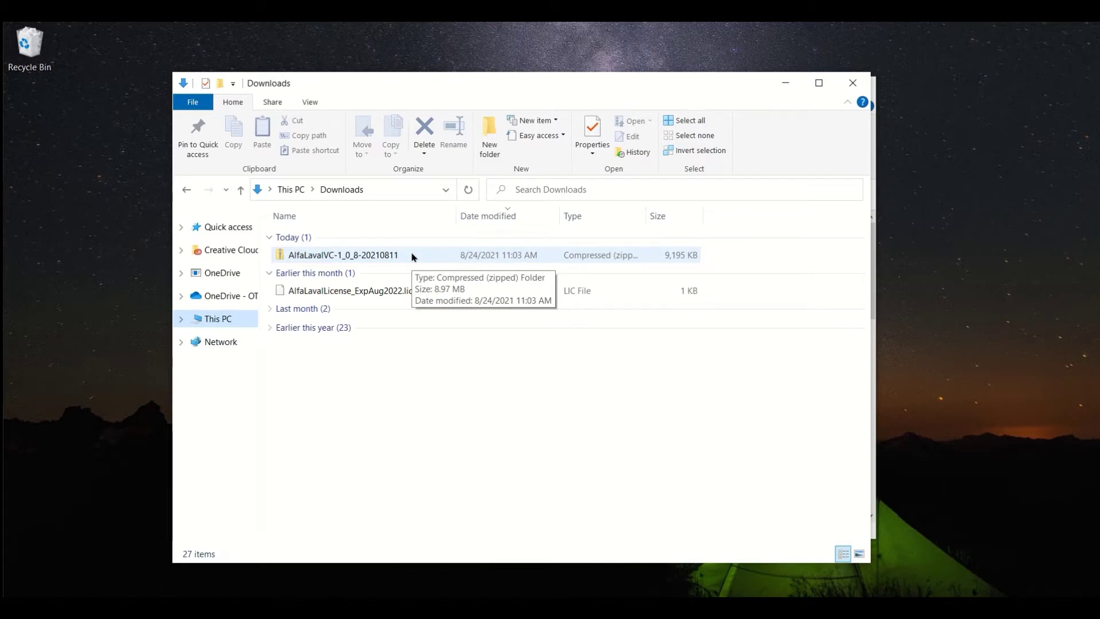
Unblock the downloaded AlfaLaval zip in its Properties, then start Extract All on it.
{"action": "left_click", "coordinate": [412, 256]}
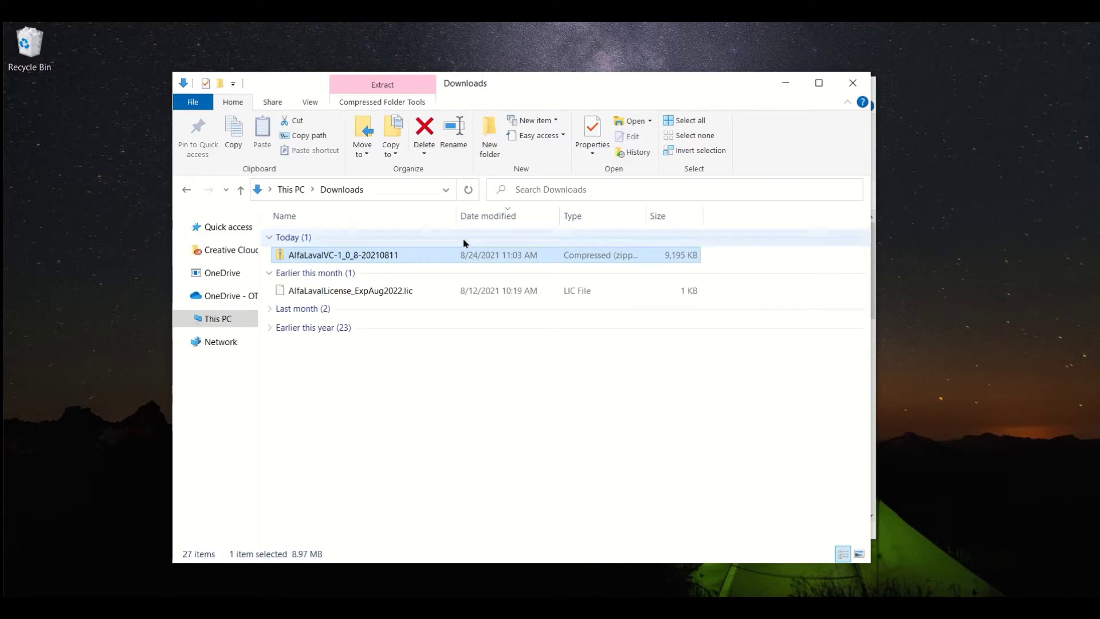
{"action": "left_click", "coordinate": [591, 148]}
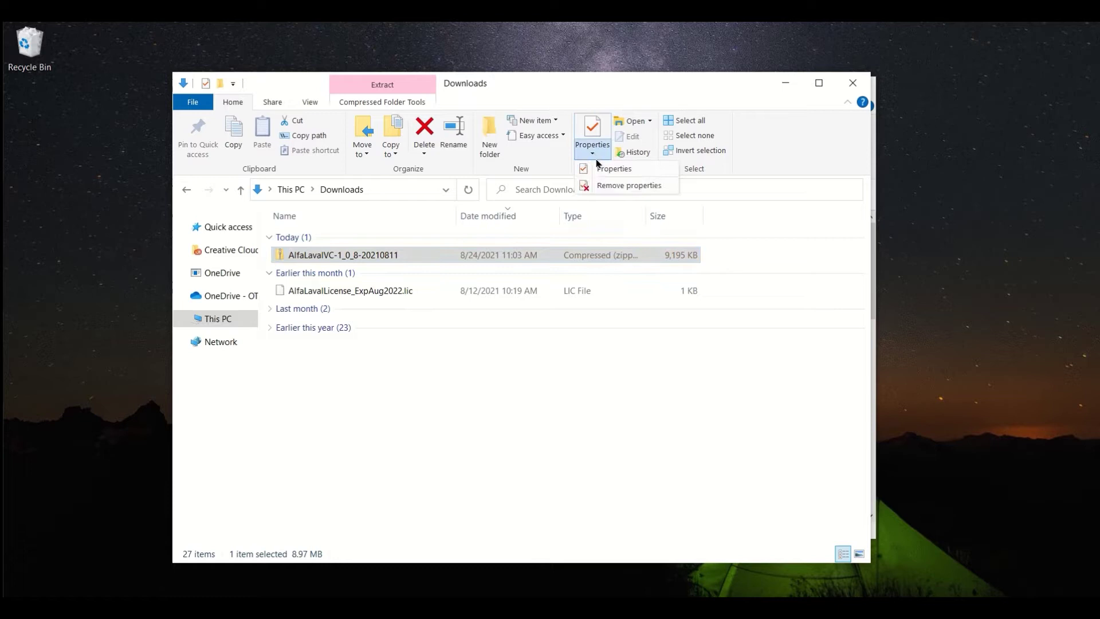
{"action": "left_click", "coordinate": [603, 170]}
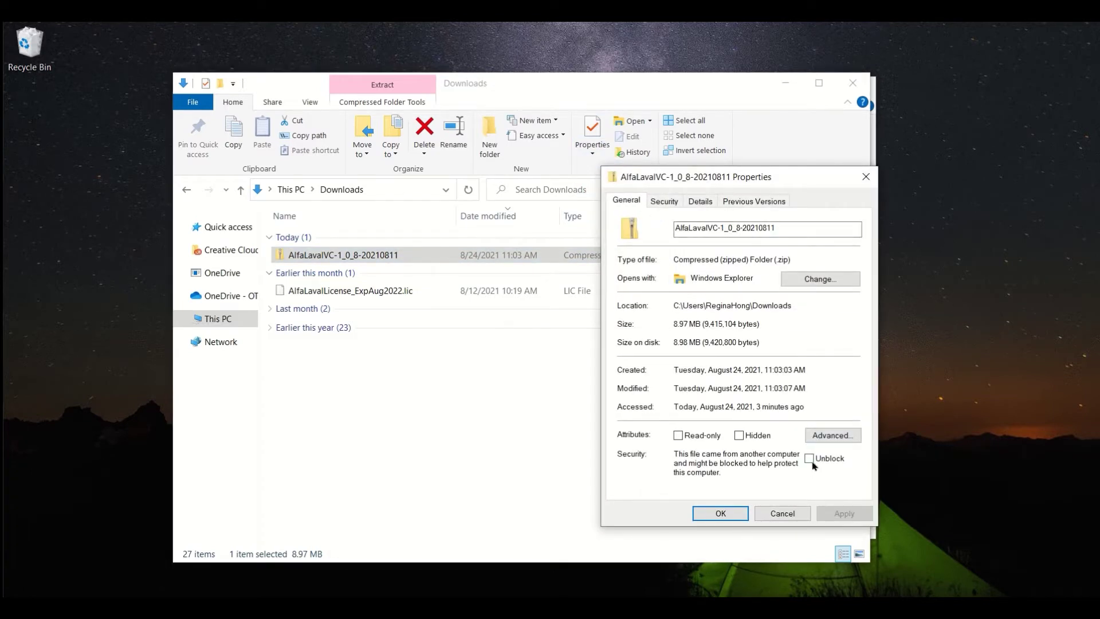
{"action": "left_click", "coordinate": [837, 516]}
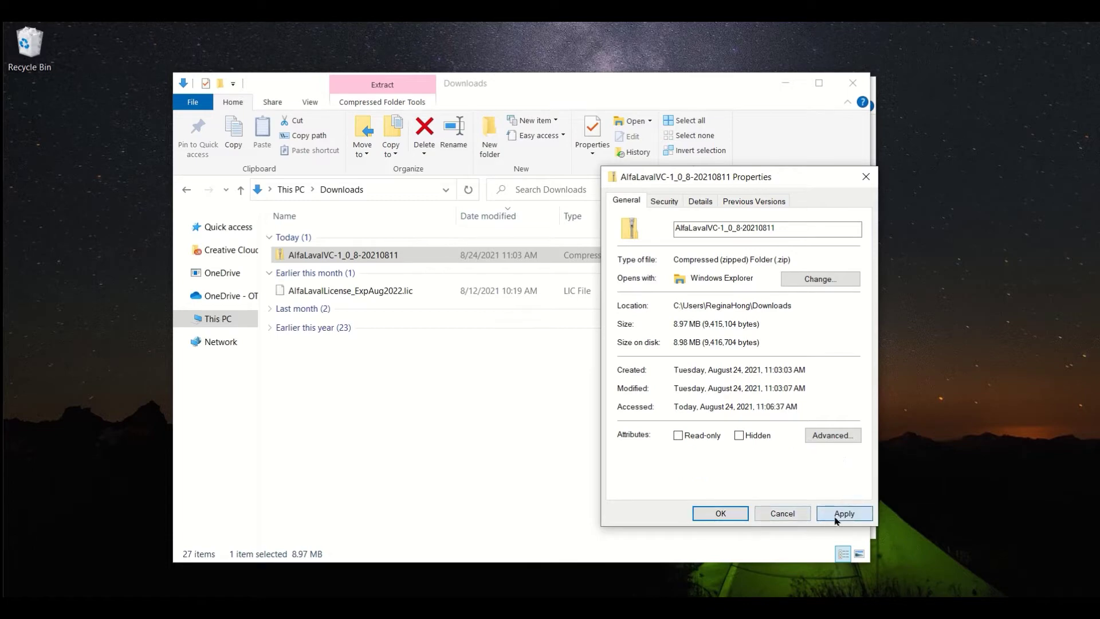
{"action": "left_click", "coordinate": [720, 514]}
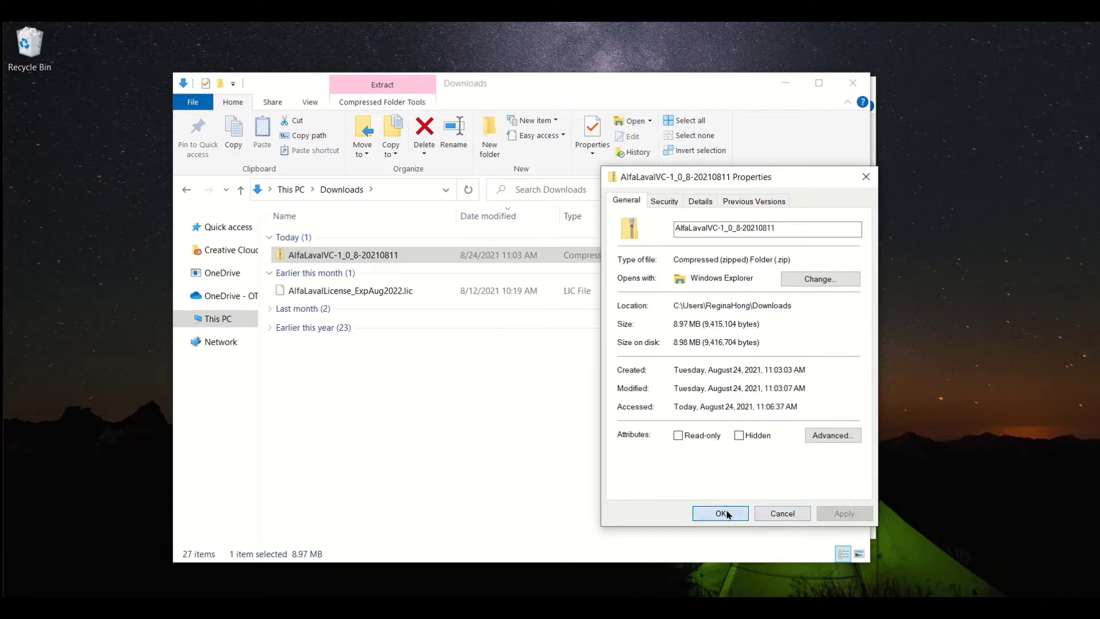
{"action": "right_click", "coordinate": [485, 256]}
{"action": "left_click", "coordinate": [513, 318]}
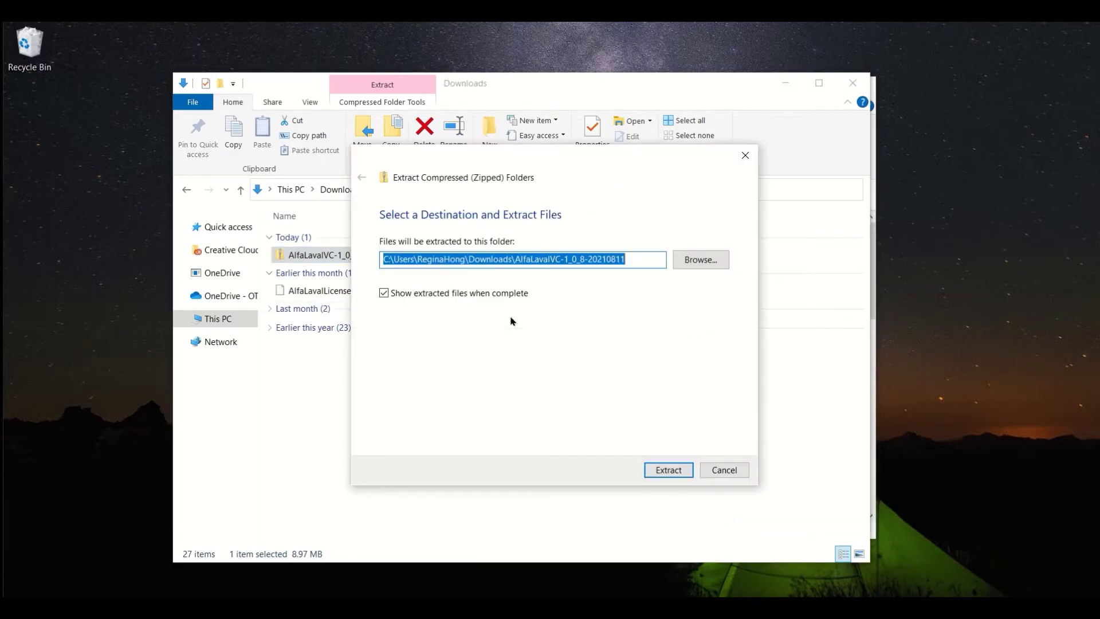
Extract the zip and move the Alfa Laval Component folder into VapCyc 3.6\UserComponents.
{"action": "left_click", "coordinate": [670, 471]}
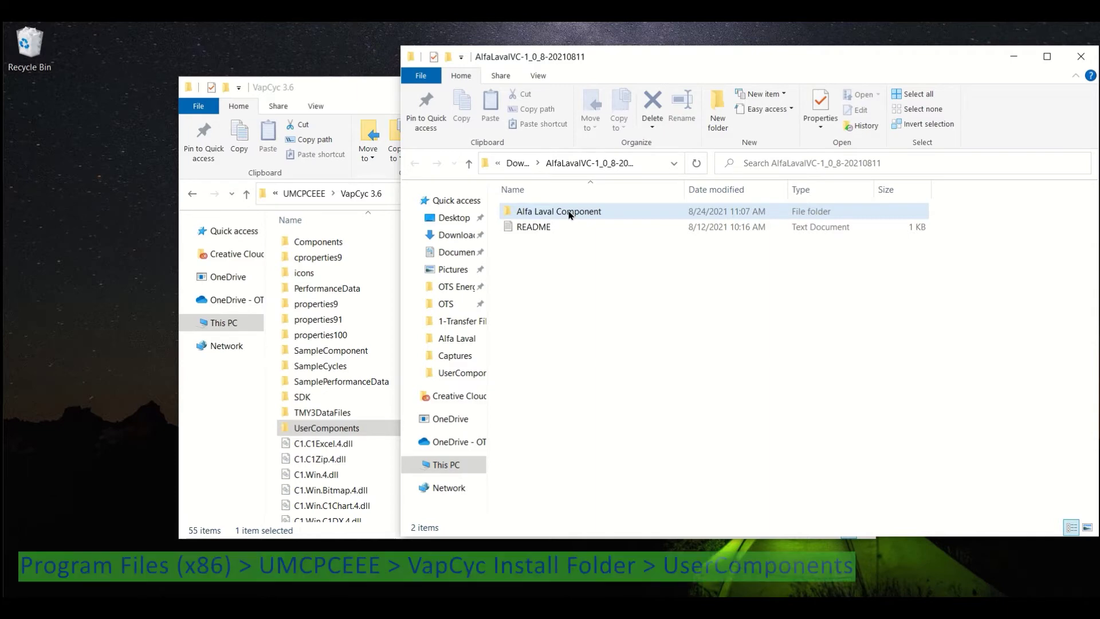
{"action": "left_click_drag", "start_coordinate": [570, 214], "coordinate": [350, 431]}
{"action": "left_click", "coordinate": [516, 256]}
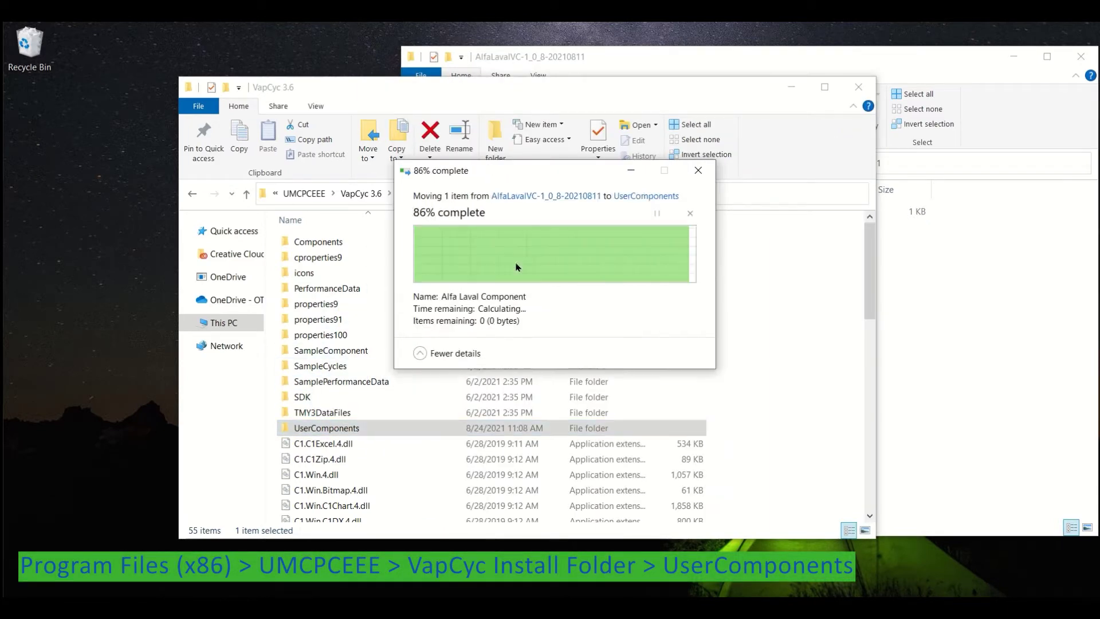
{"action": "left_click", "coordinate": [937, 321]}
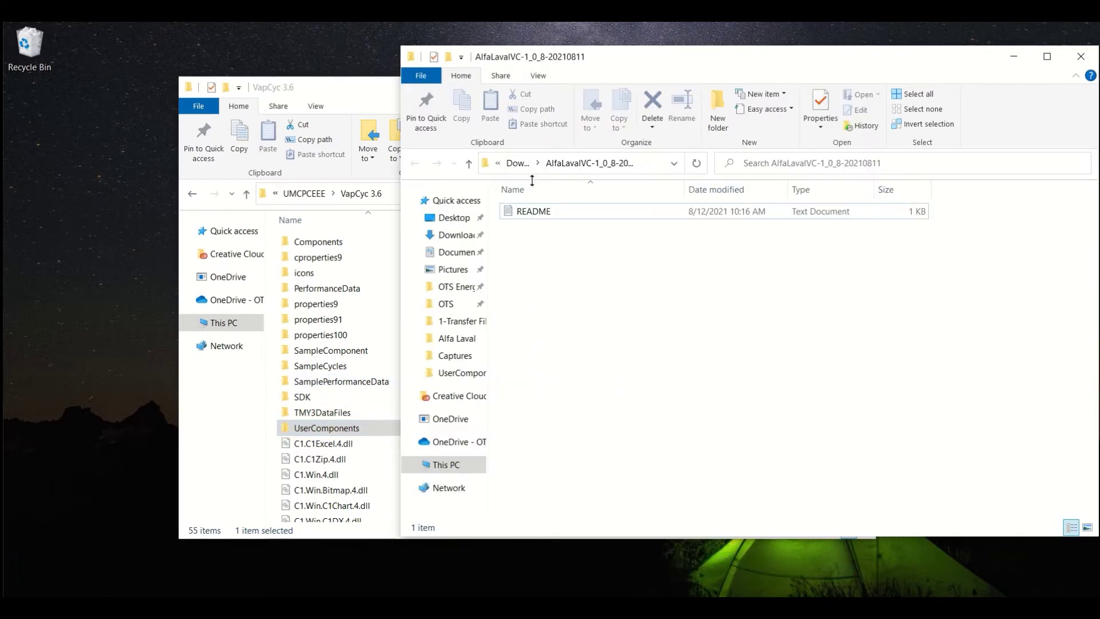
Rename the AlfaLaval licence file in Downloads to license.lic.
{"action": "left_click", "coordinate": [459, 235]}
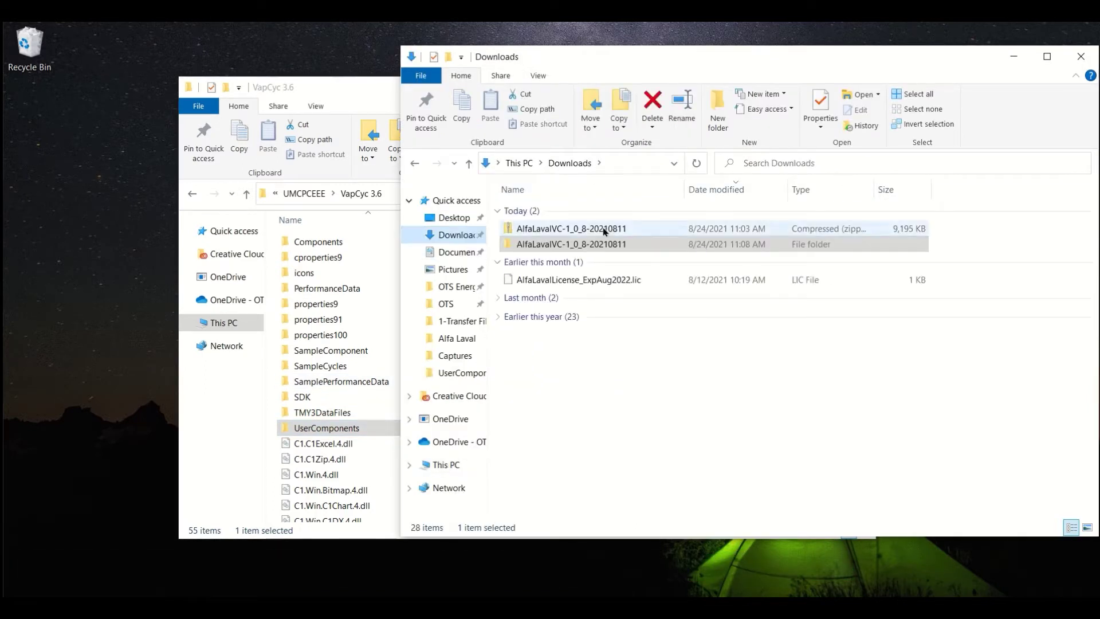
{"action": "left_click", "coordinate": [570, 281]}
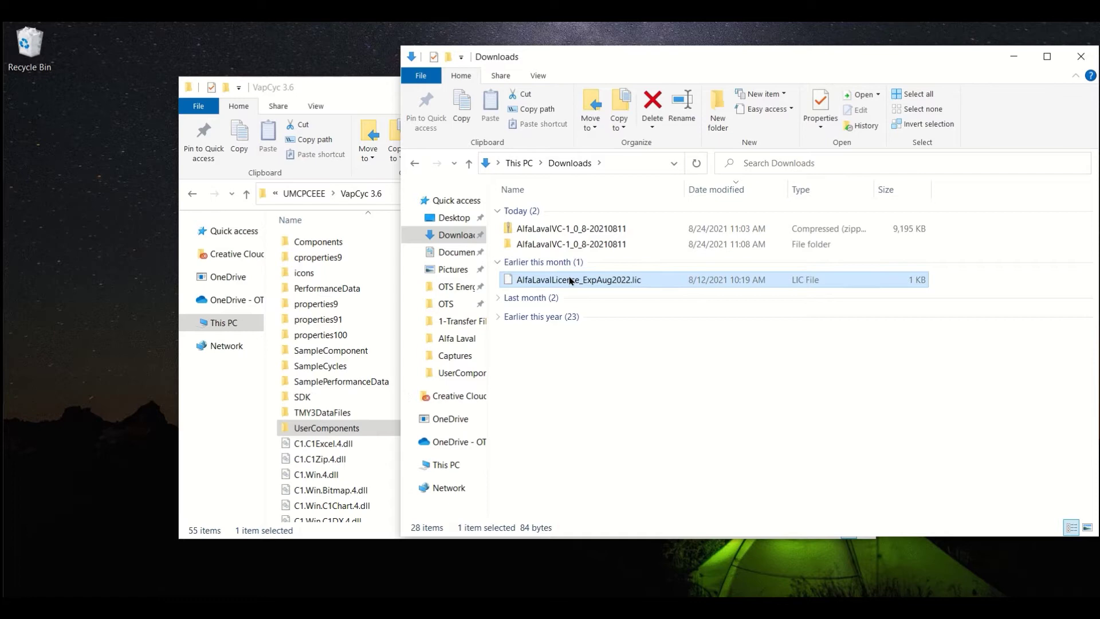
{"action": "left_click", "coordinate": [571, 280]}
{"action": "type", "text": "license.lic"}
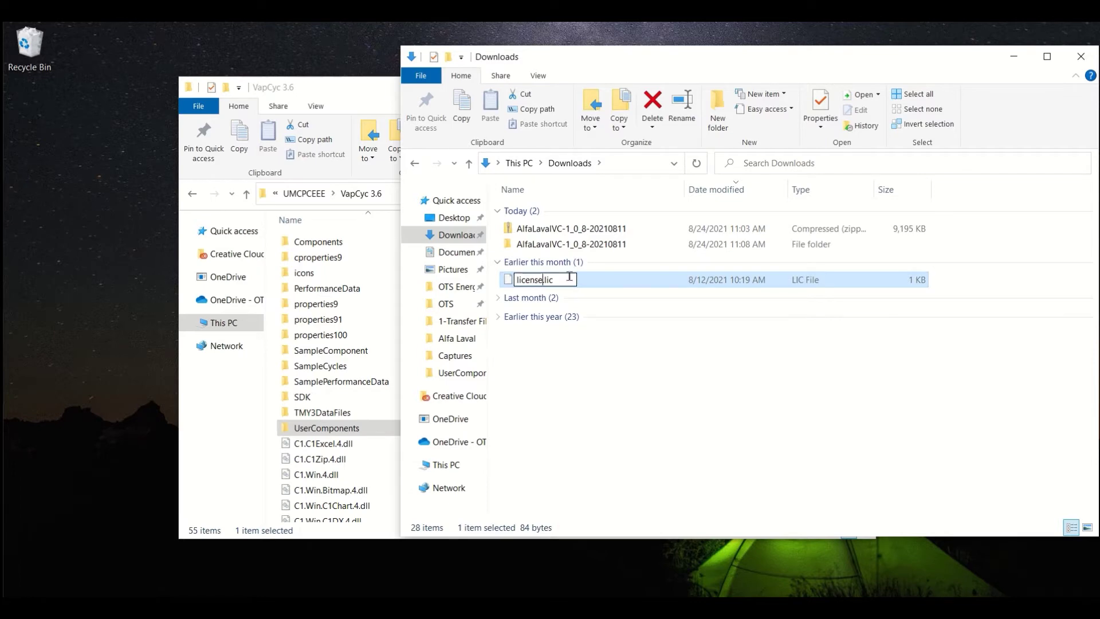
{"action": "key", "text": "Return"}
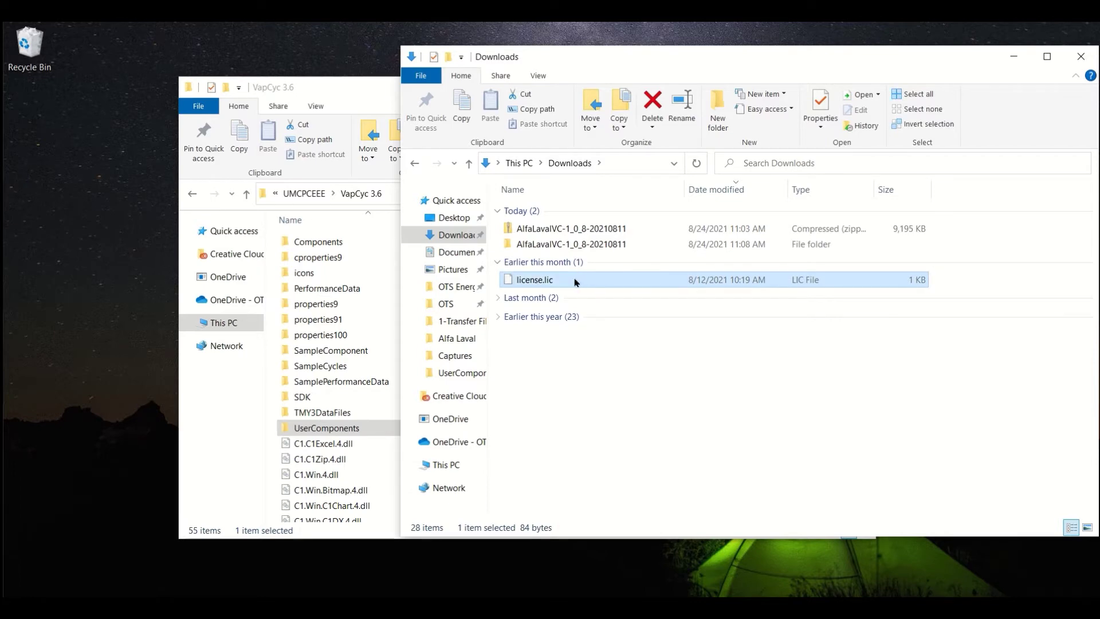
Move license.lic into the Alfa Laval Component folder under UserComponents.
{"action": "double_click", "coordinate": [378, 427]}
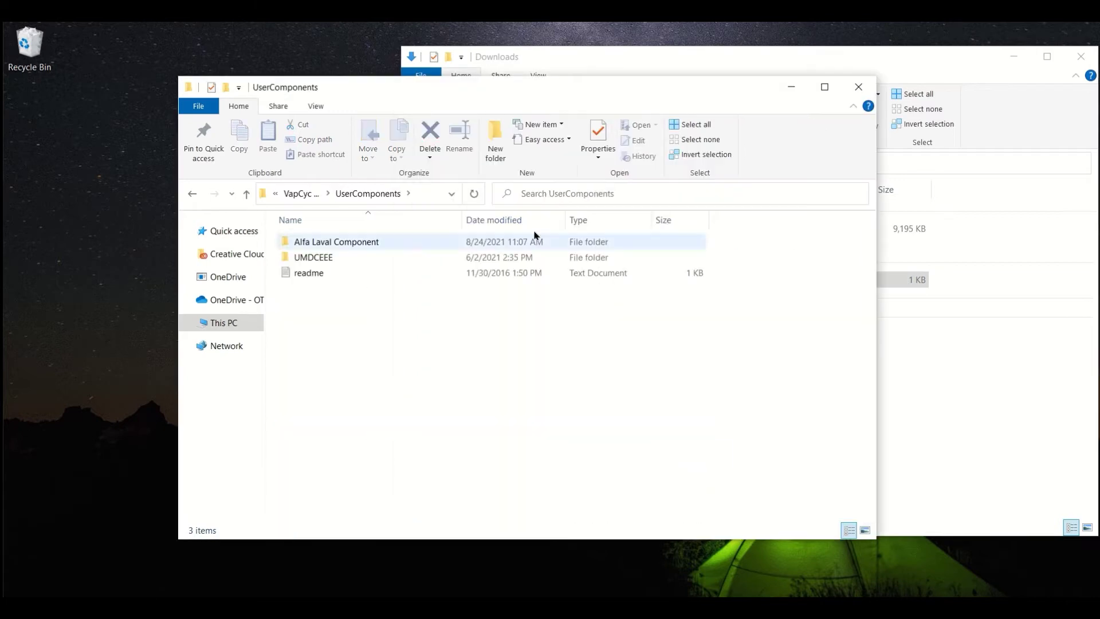
{"action": "left_click", "coordinate": [959, 374]}
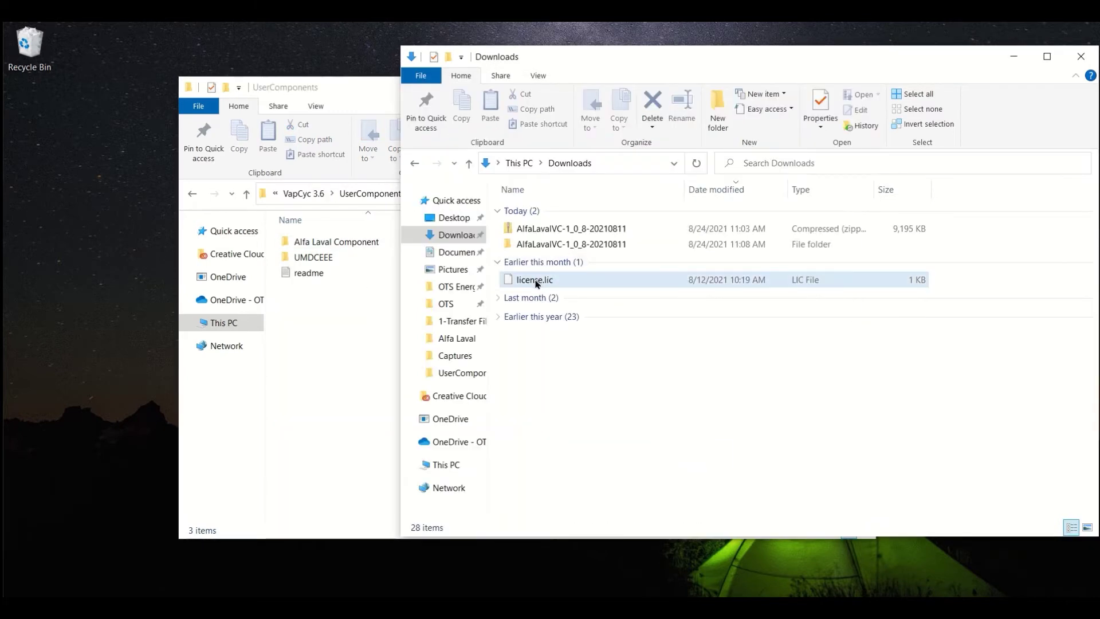
{"action": "left_click_drag", "start_coordinate": [537, 283], "coordinate": [360, 244]}
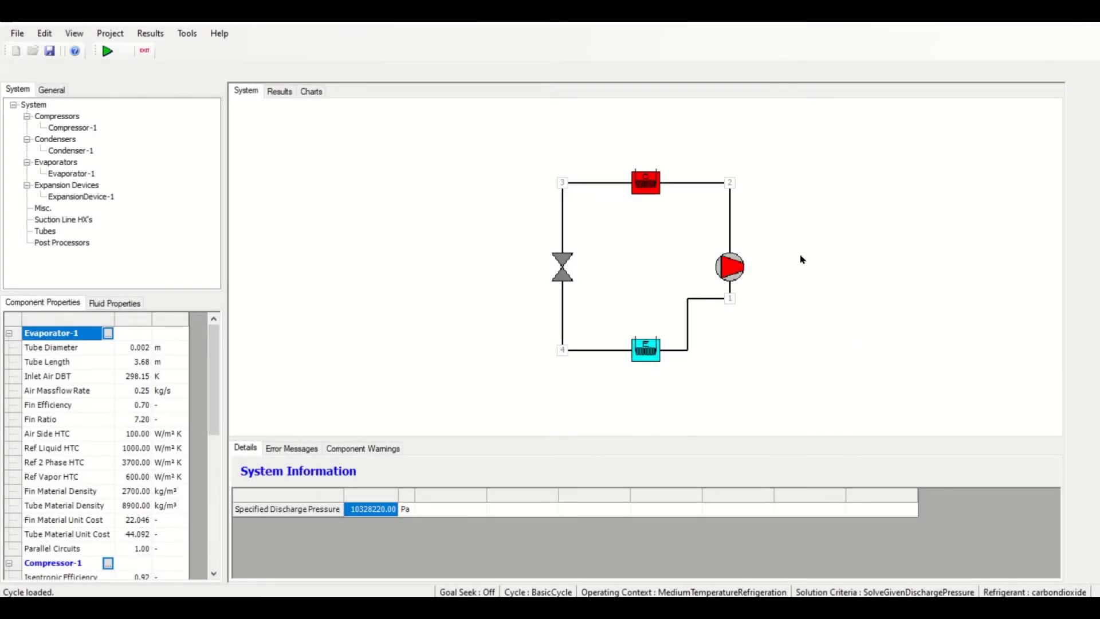
Assign the Alfa Laval PHX Condenser model to Condenser-1 and reposition its settings window.
{"action": "right_click", "coordinate": [646, 179]}
{"action": "left_click", "coordinate": [653, 185]}
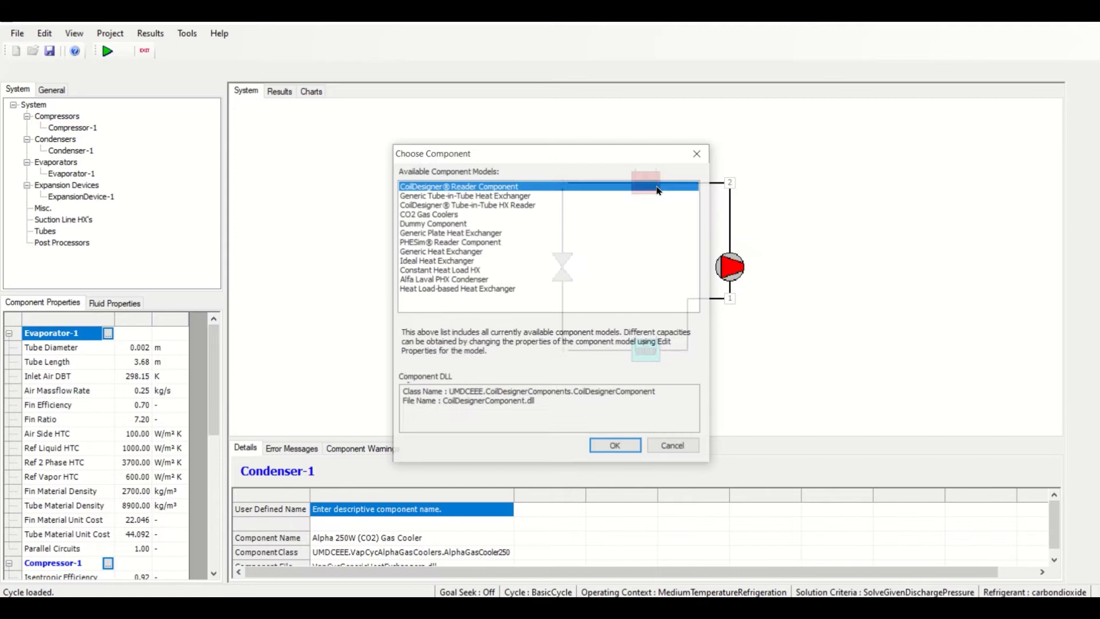
{"action": "left_click", "coordinate": [456, 280]}
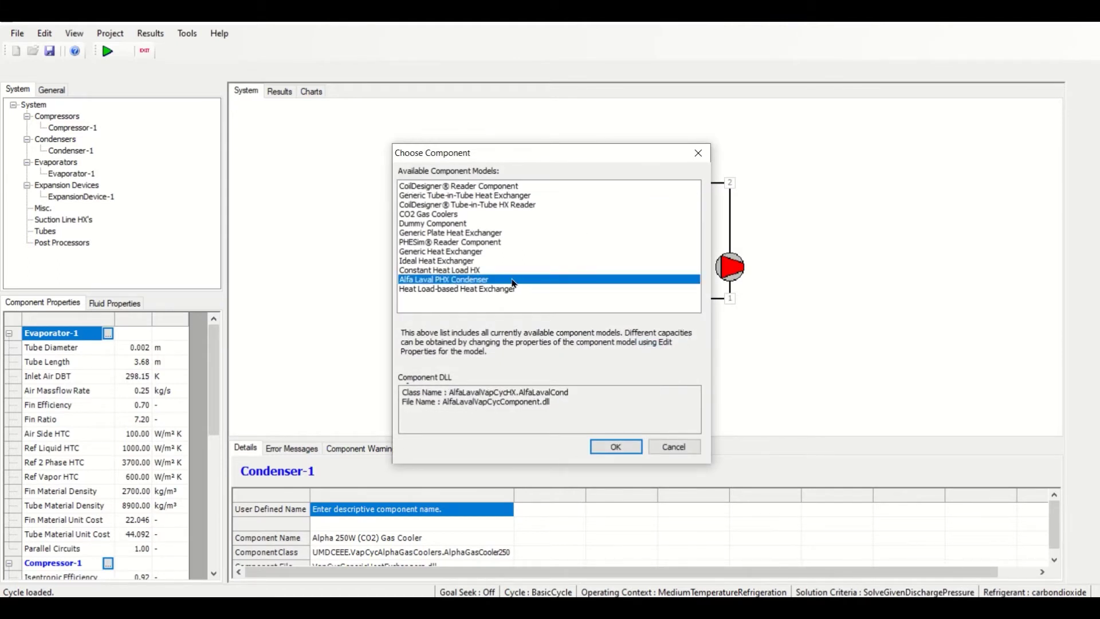
{"action": "left_click", "coordinate": [607, 446]}
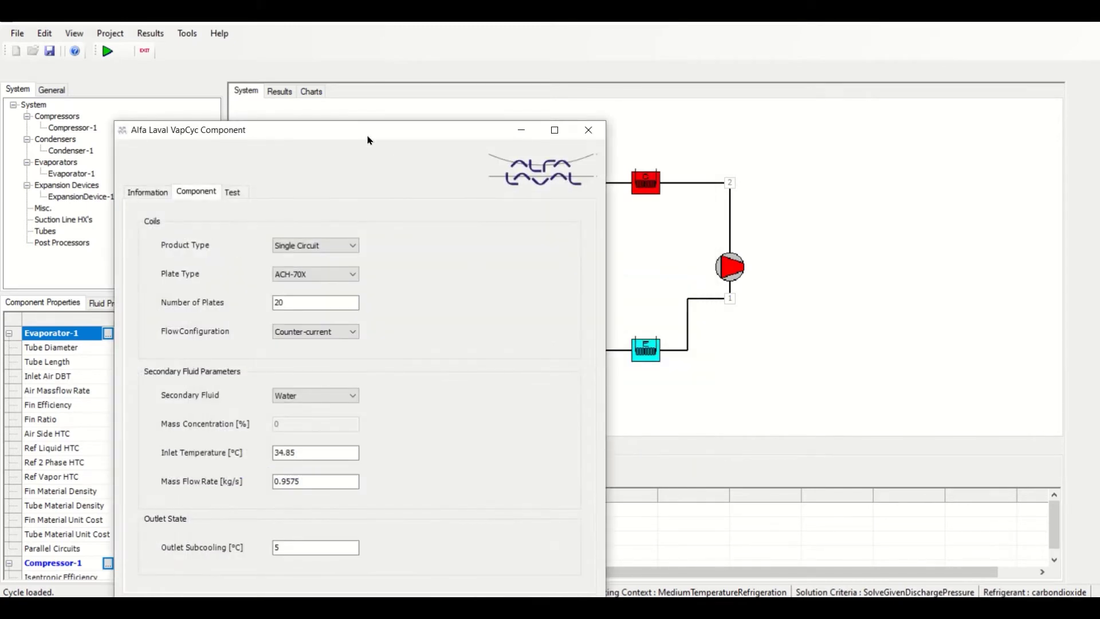
{"action": "left_click_drag", "start_coordinate": [365, 134], "coordinate": [404, 72]}
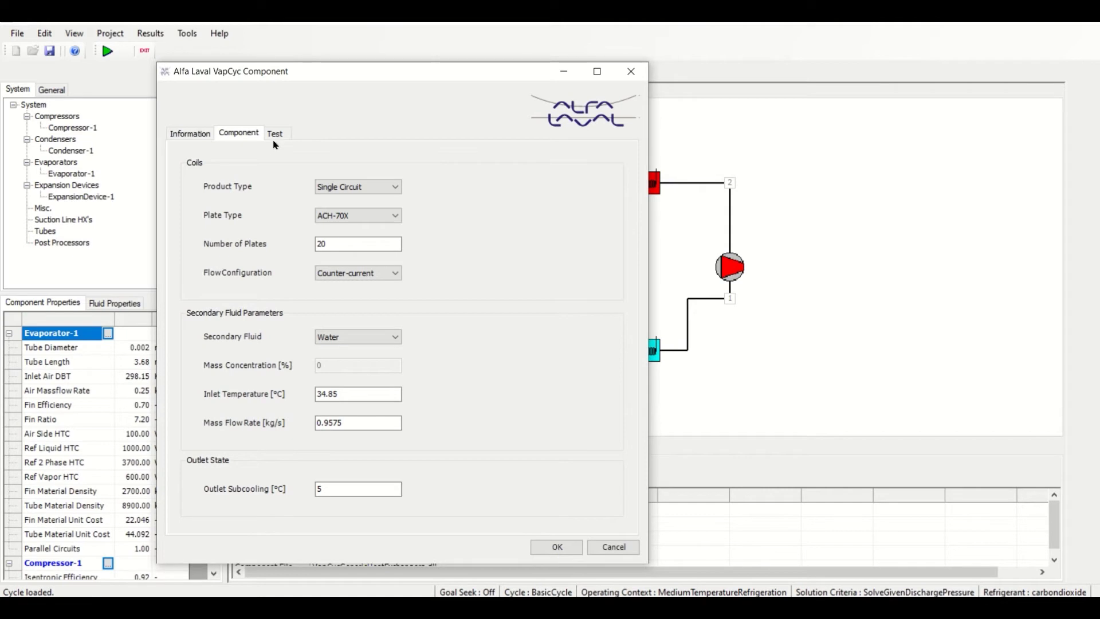
{"action": "left_click", "coordinate": [194, 141]}
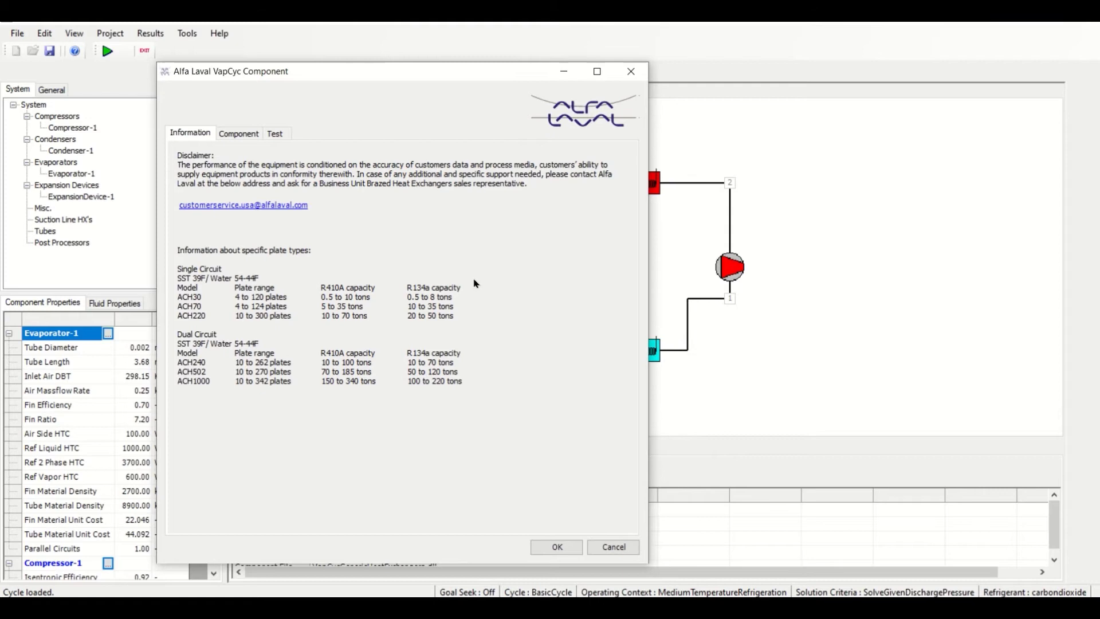
{"action": "left_click", "coordinate": [244, 133]}
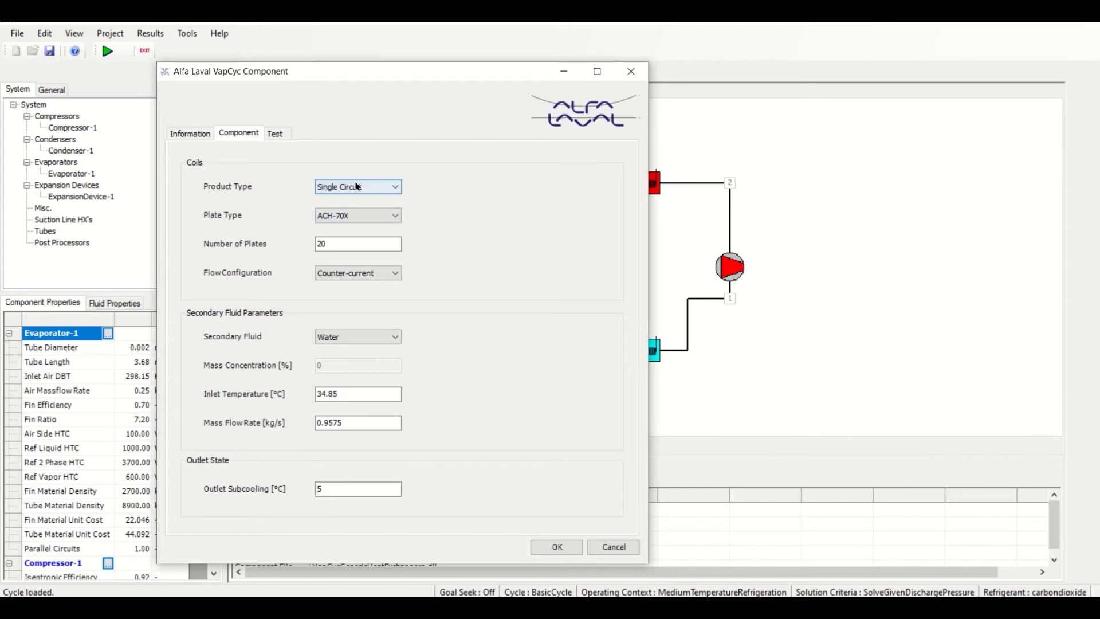
{"action": "left_click", "coordinate": [324, 190]}
{"action": "left_click", "coordinate": [377, 188]}
{"action": "key", "text": "Tab"}
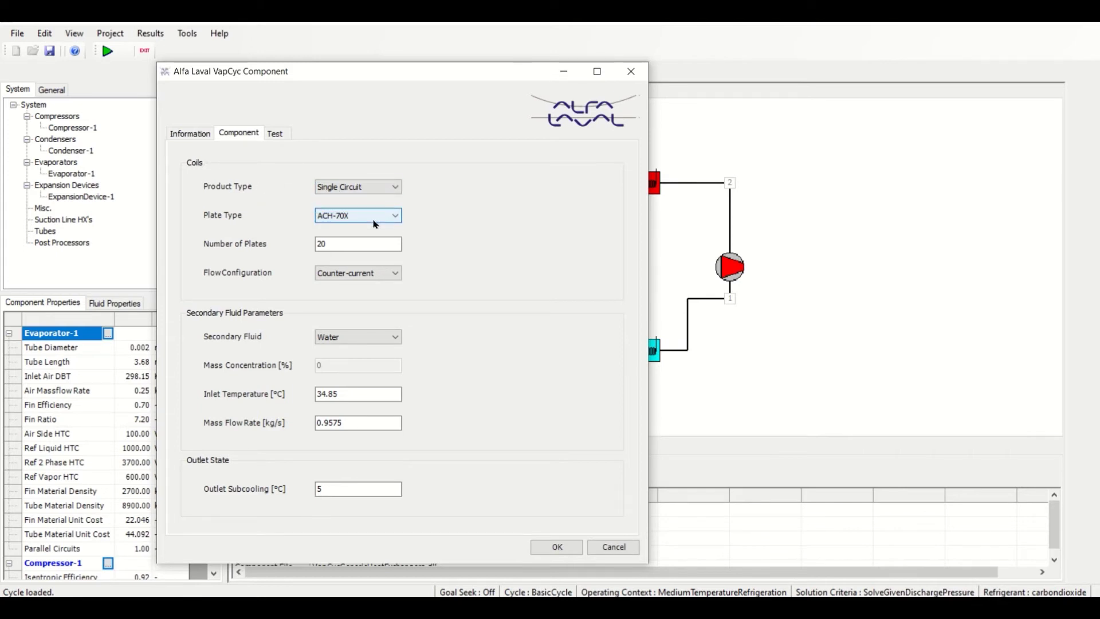
{"action": "left_click", "coordinate": [376, 224]}
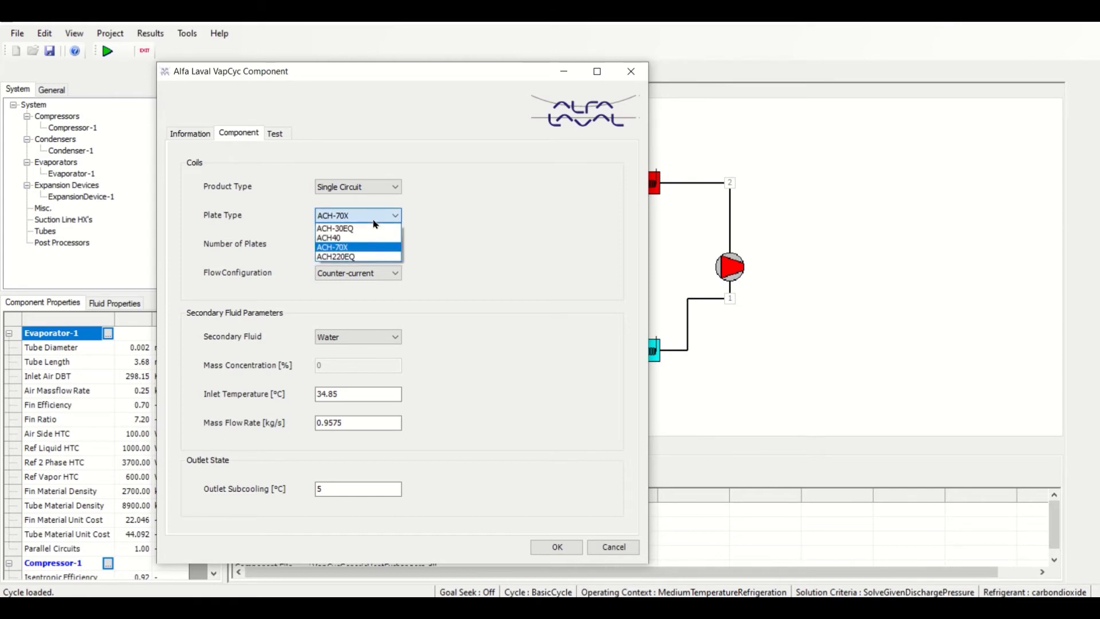
{"action": "left_click", "coordinate": [376, 223]}
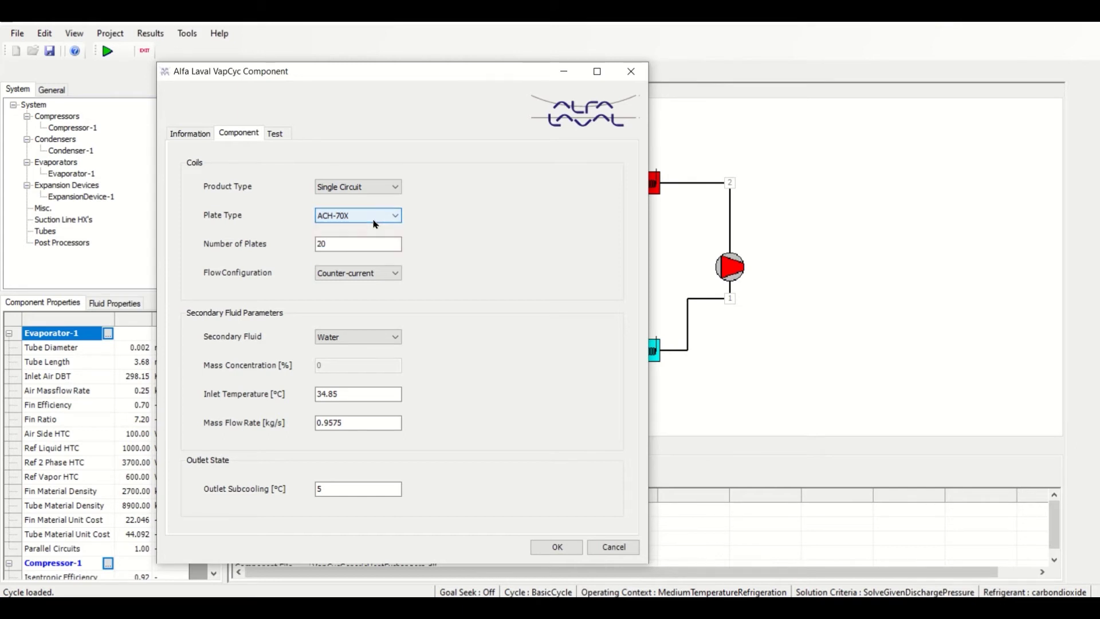
{"action": "left_click", "coordinate": [352, 244]}
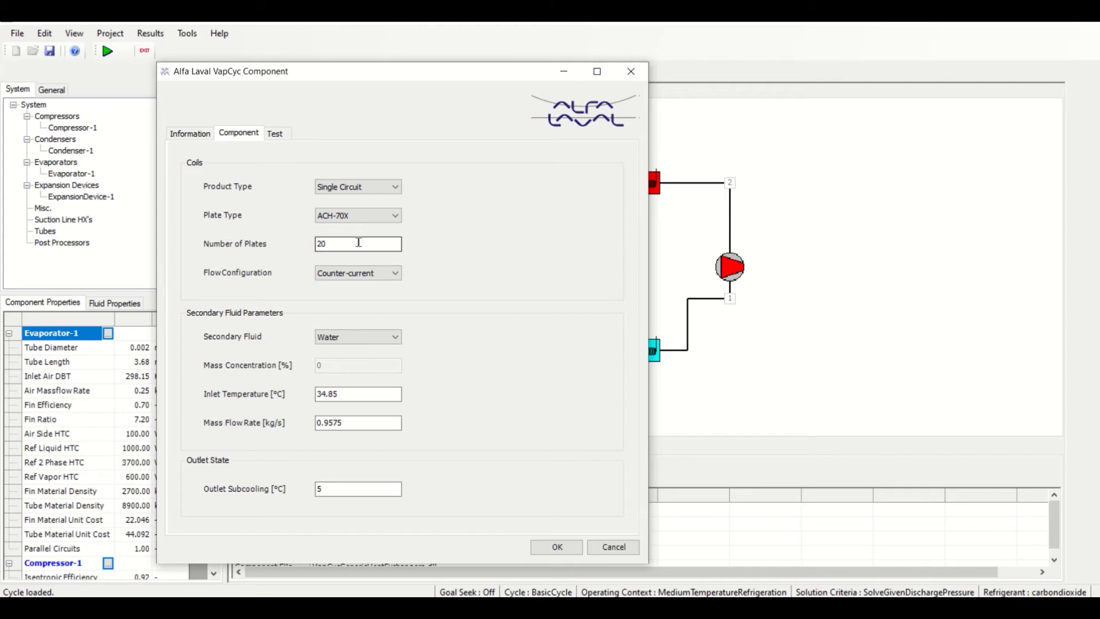
{"action": "left_click", "coordinate": [380, 273]}
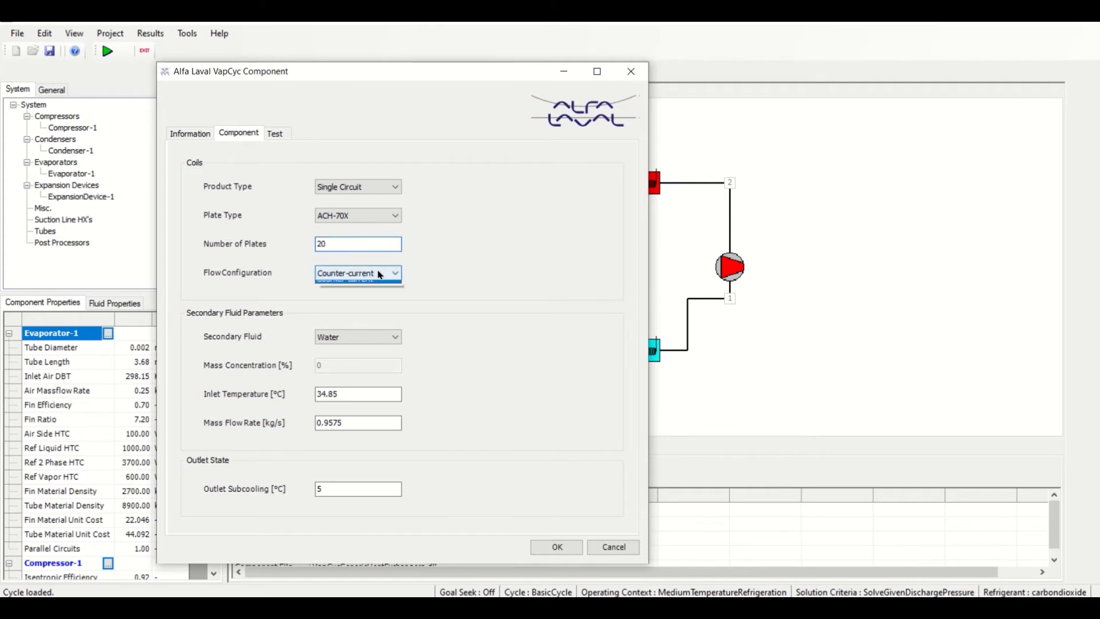
{"action": "left_click", "coordinate": [380, 275]}
{"action": "left_click", "coordinate": [388, 342]}
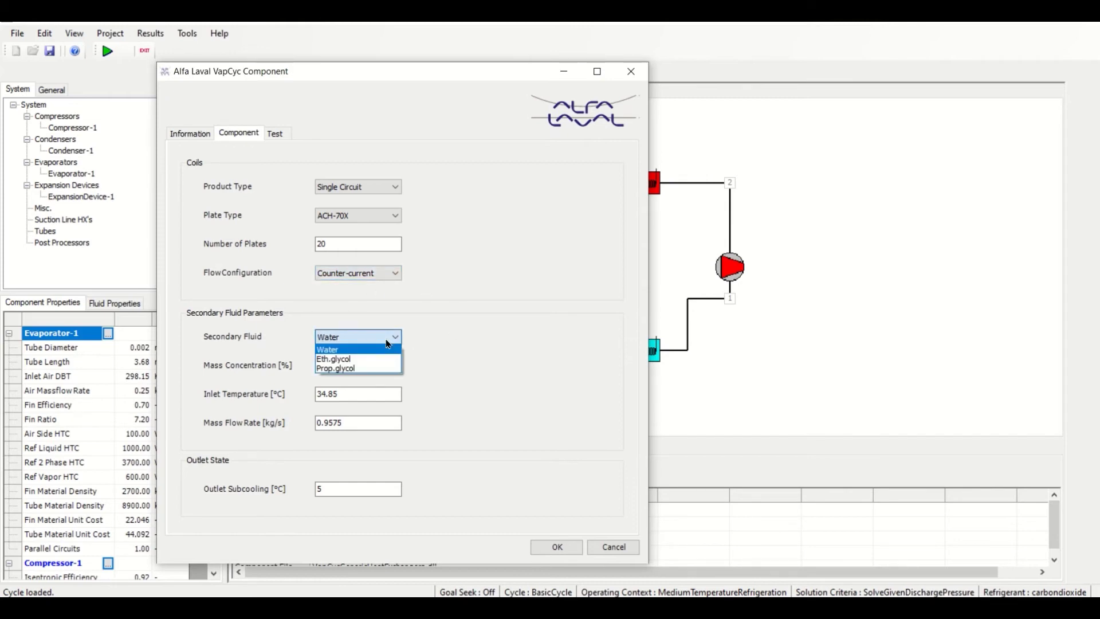
{"action": "left_click", "coordinate": [388, 343]}
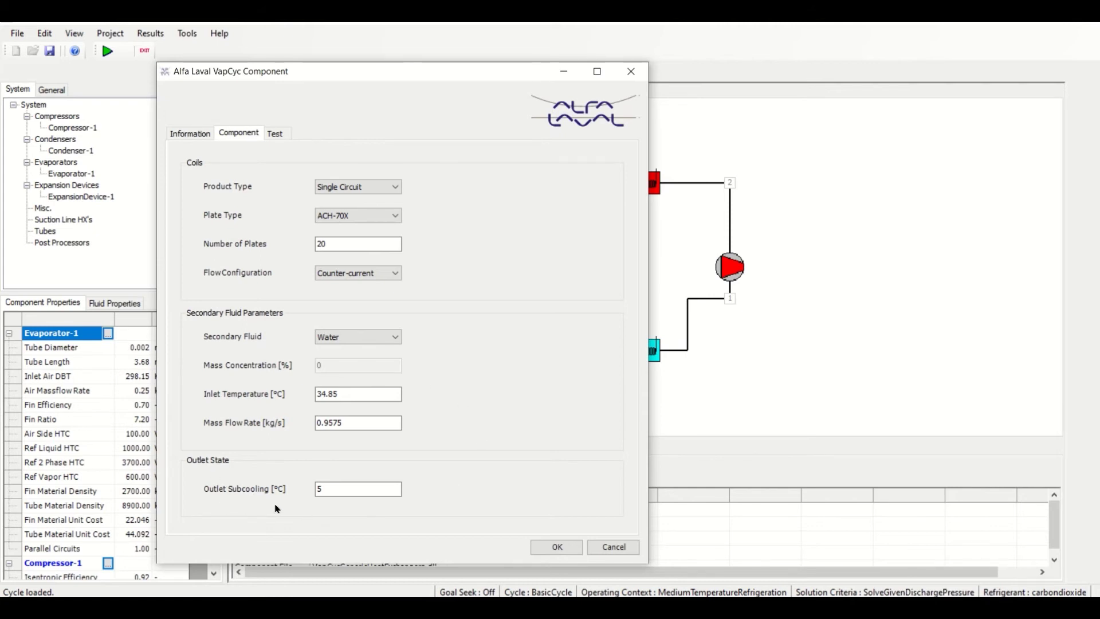
{"action": "left_click", "coordinate": [335, 490]}
Close the condenser dialog and change the system refrigerant from carbon dioxide to R410A.
{"action": "left_click", "coordinate": [276, 134]}
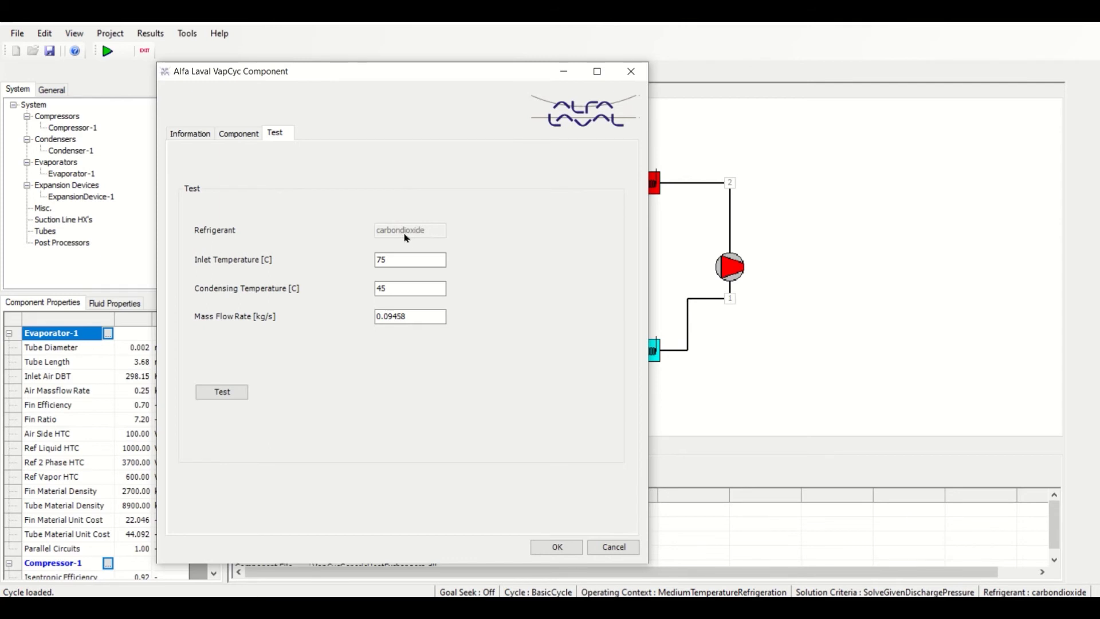
{"action": "left_click", "coordinate": [631, 71]}
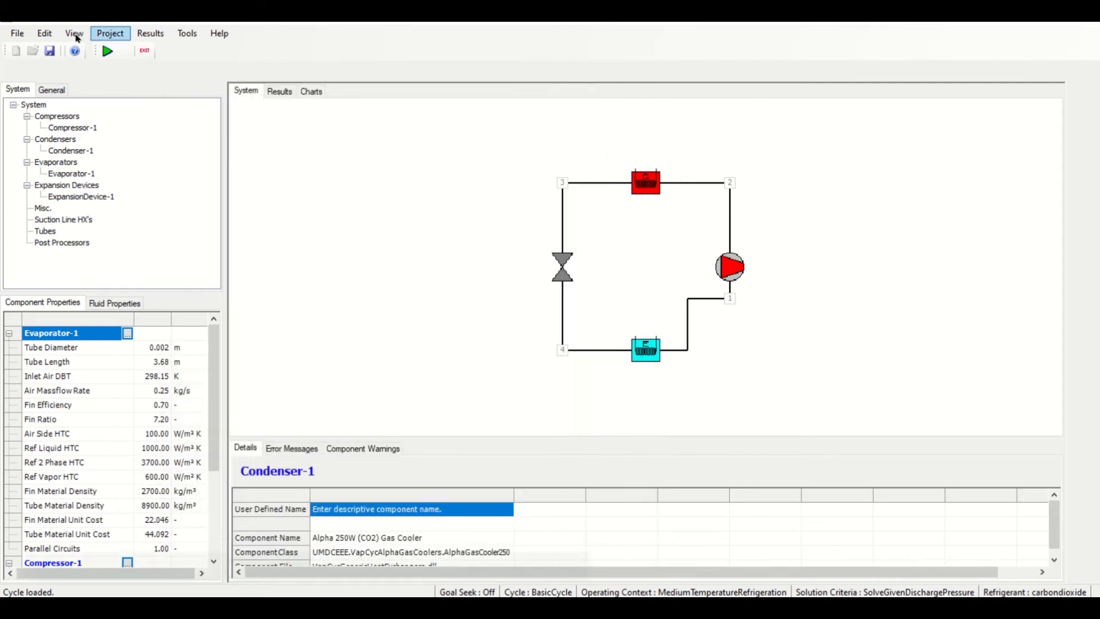
{"action": "left_click", "coordinate": [46, 34]}
{"action": "left_click", "coordinate": [104, 49]}
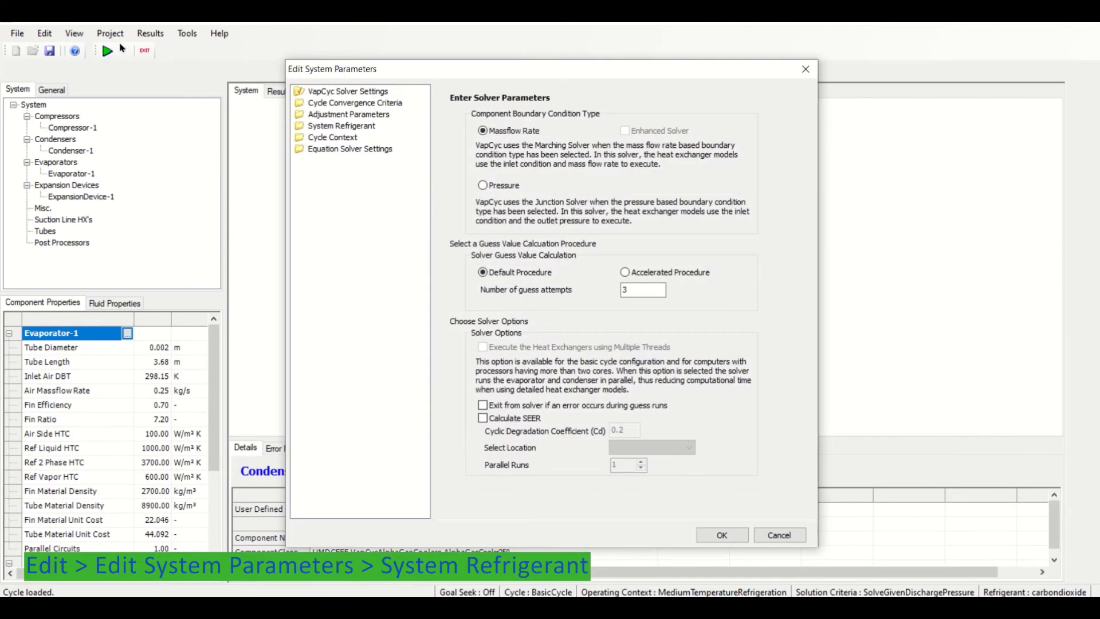
{"action": "left_click", "coordinate": [307, 129]}
{"action": "left_click", "coordinate": [676, 114]}
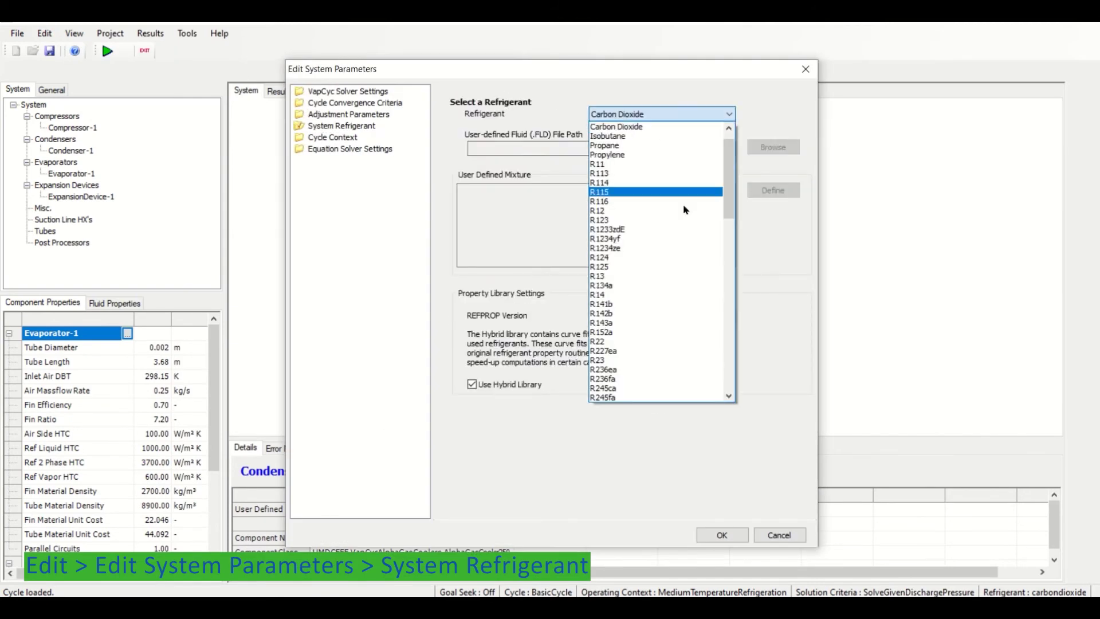
{"action": "scroll", "coordinate": [677, 279], "scroll_direction": "down", "scroll_amount": 4}
{"action": "scroll", "coordinate": [677, 279], "scroll_direction": "down", "scroll_amount": 2}
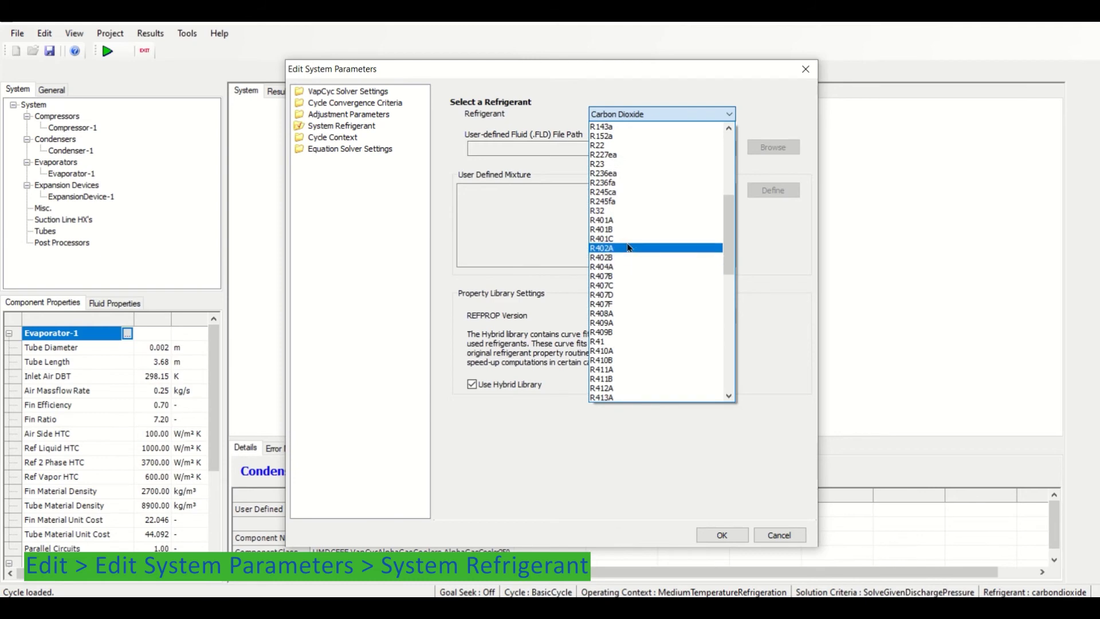
{"action": "left_click", "coordinate": [624, 352]}
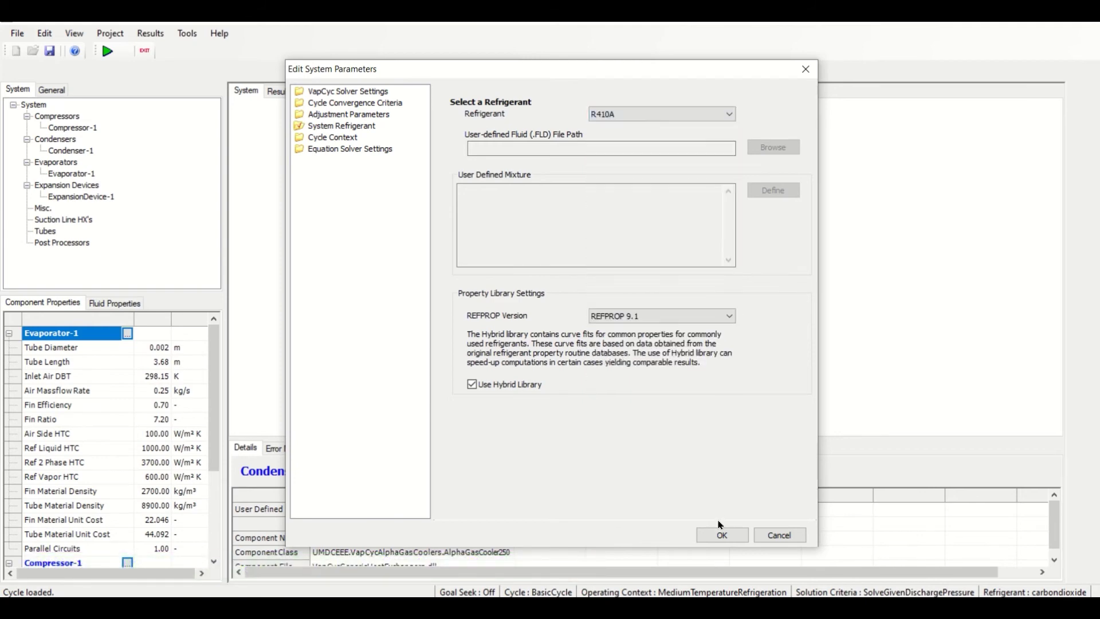
{"action": "left_click", "coordinate": [721, 535]}
Reopen the condenser's Alfa Laval settings, run the R410A test (20.4 kW heat load), and accept.
{"action": "right_click", "coordinate": [647, 178]}
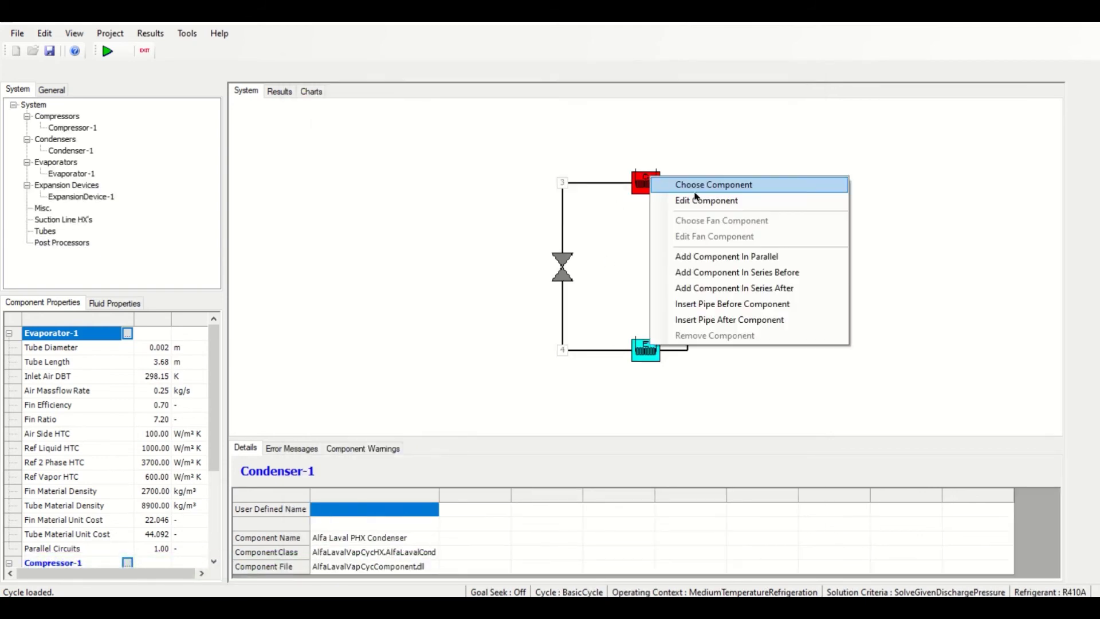
{"action": "left_click", "coordinate": [697, 200]}
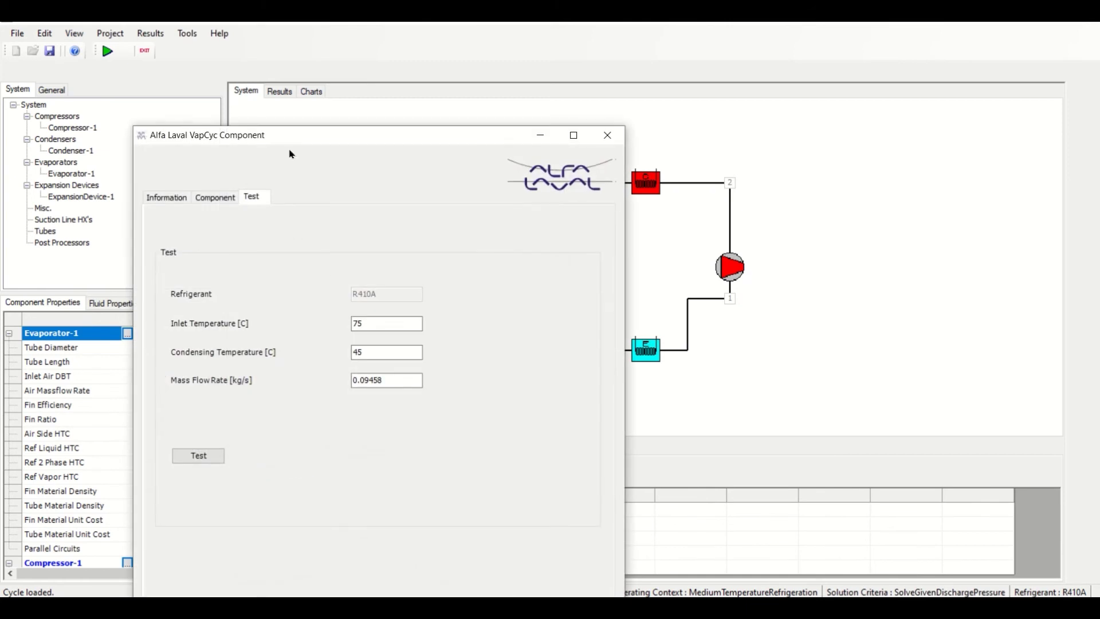
{"action": "left_click_drag", "start_coordinate": [294, 135], "coordinate": [283, 67]}
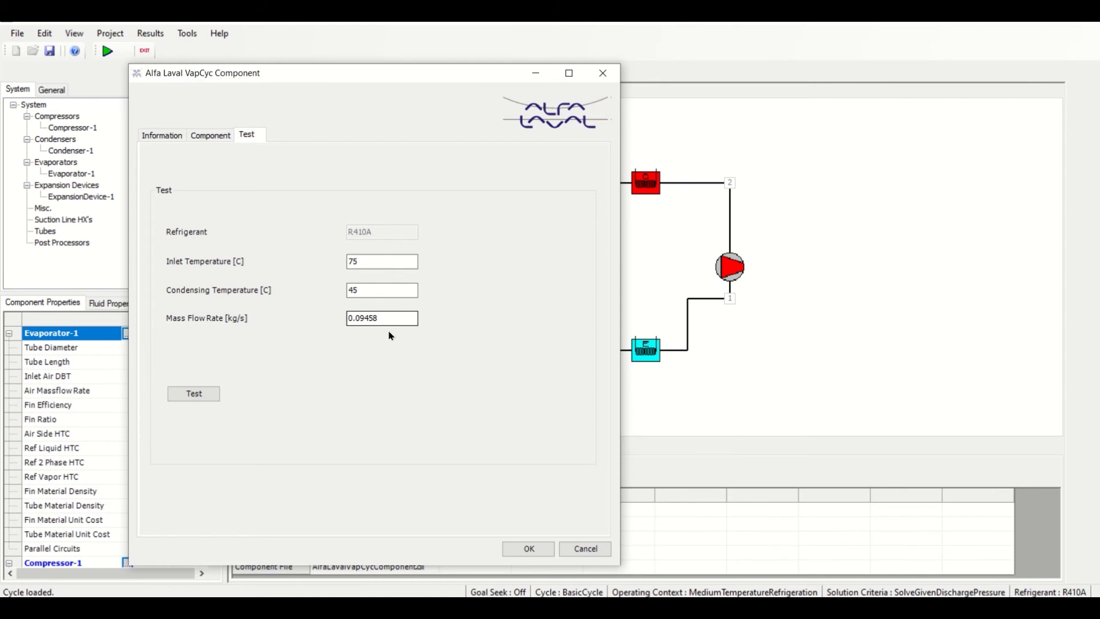
{"action": "left_click", "coordinate": [194, 397]}
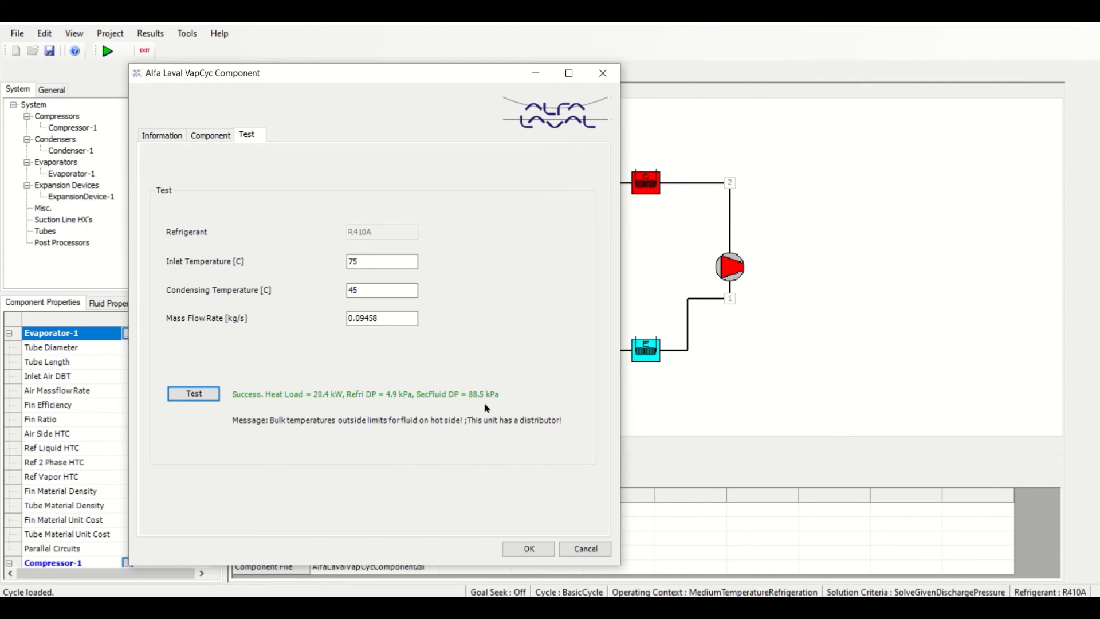
{"action": "left_click", "coordinate": [546, 549]}
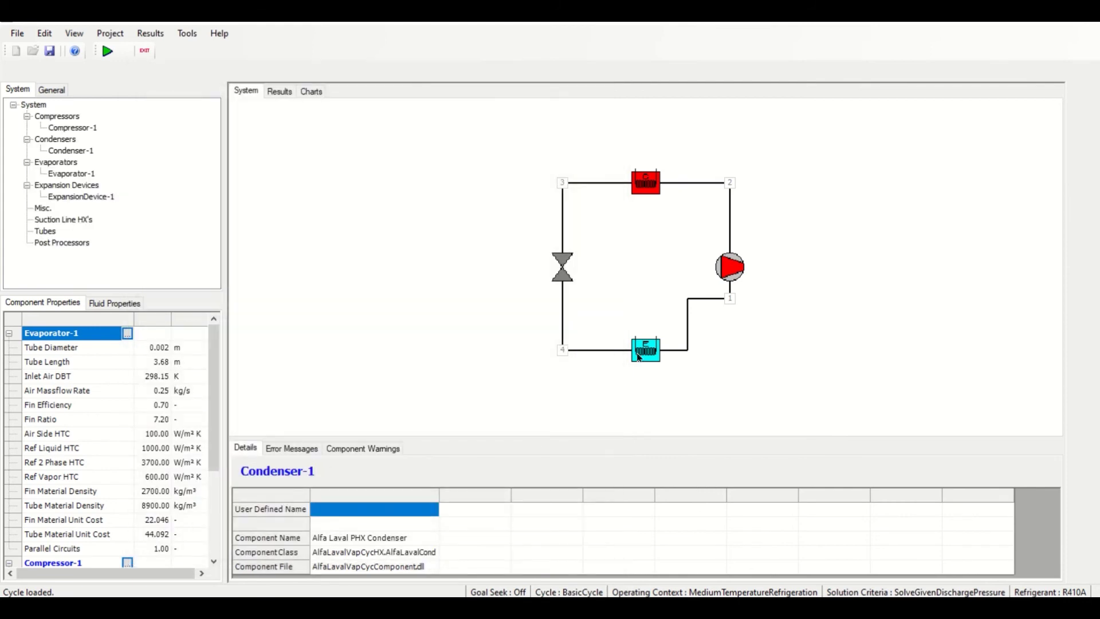
Assign the Alfa Laval PHX Evaporator model to Evaporator-1.
{"action": "left_click", "coordinate": [639, 356]}
{"action": "right_click", "coordinate": [640, 357]}
{"action": "left_click", "coordinate": [665, 357]}
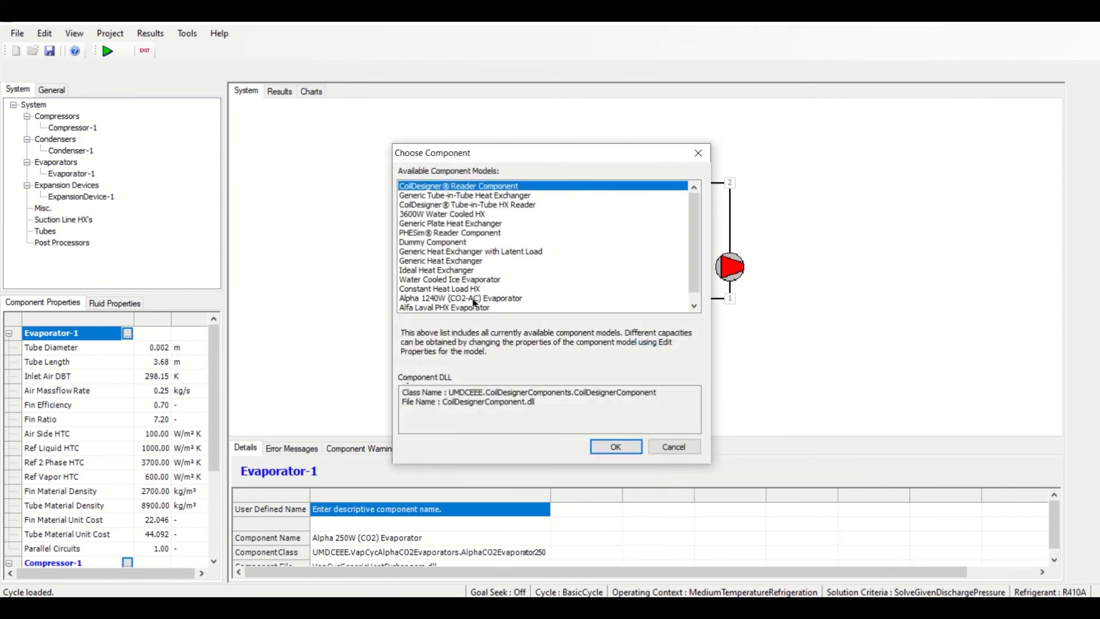
{"action": "left_click", "coordinate": [616, 447]}
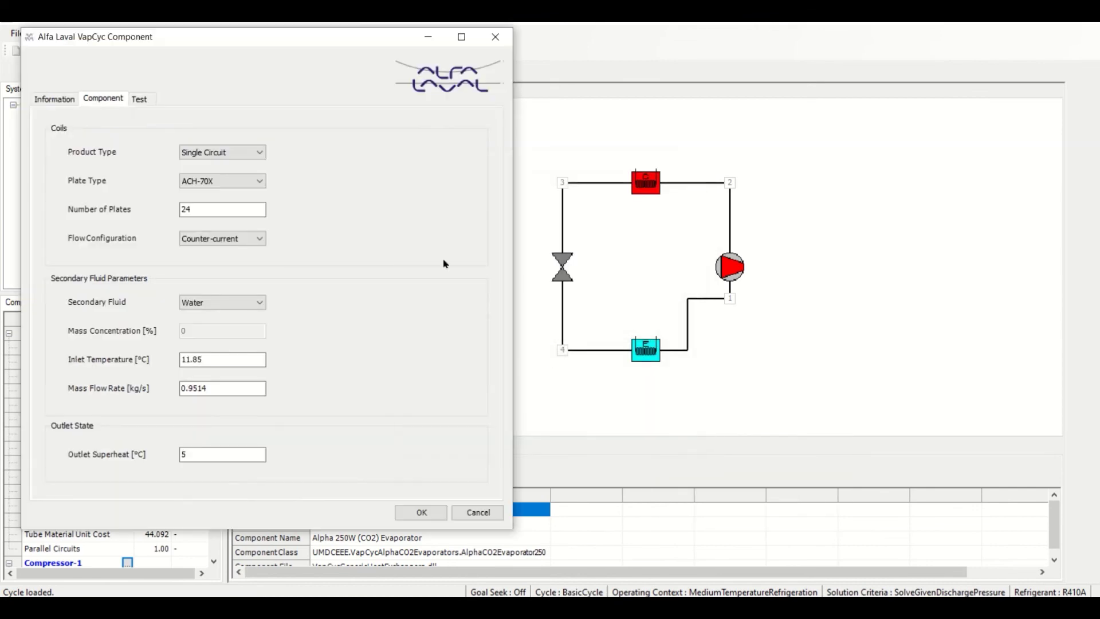
Review the evaporator's subcooling and evaporating temperature on the Test tab, then close the dialog.
{"action": "left_click", "coordinate": [139, 99]}
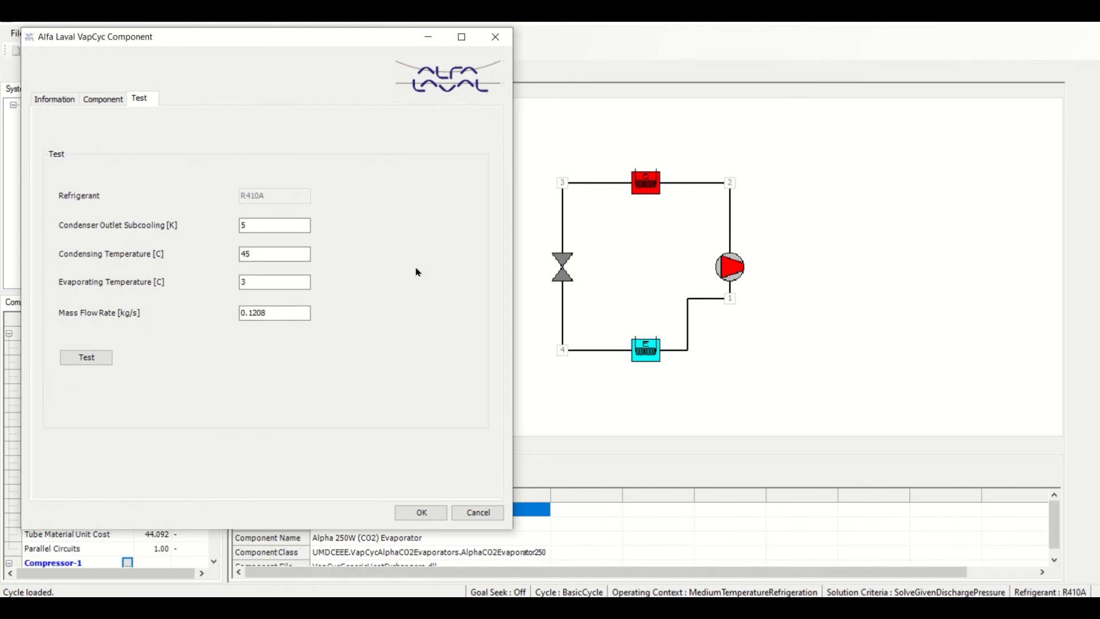
{"action": "left_click", "coordinate": [298, 227]}
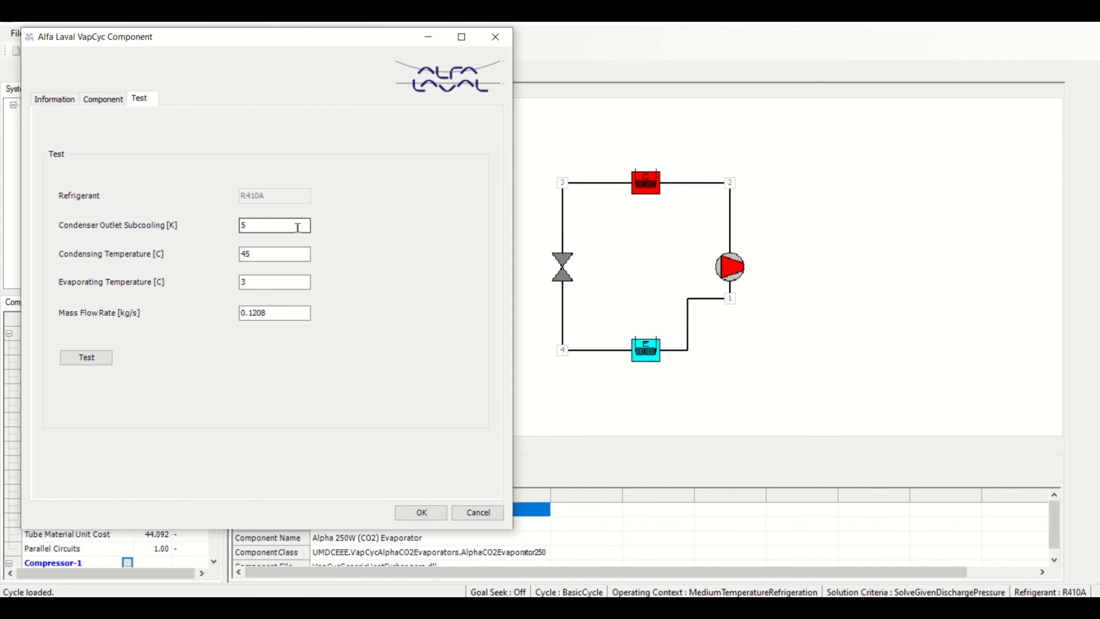
{"action": "left_click", "coordinate": [283, 279]}
{"action": "left_click", "coordinate": [495, 37]}
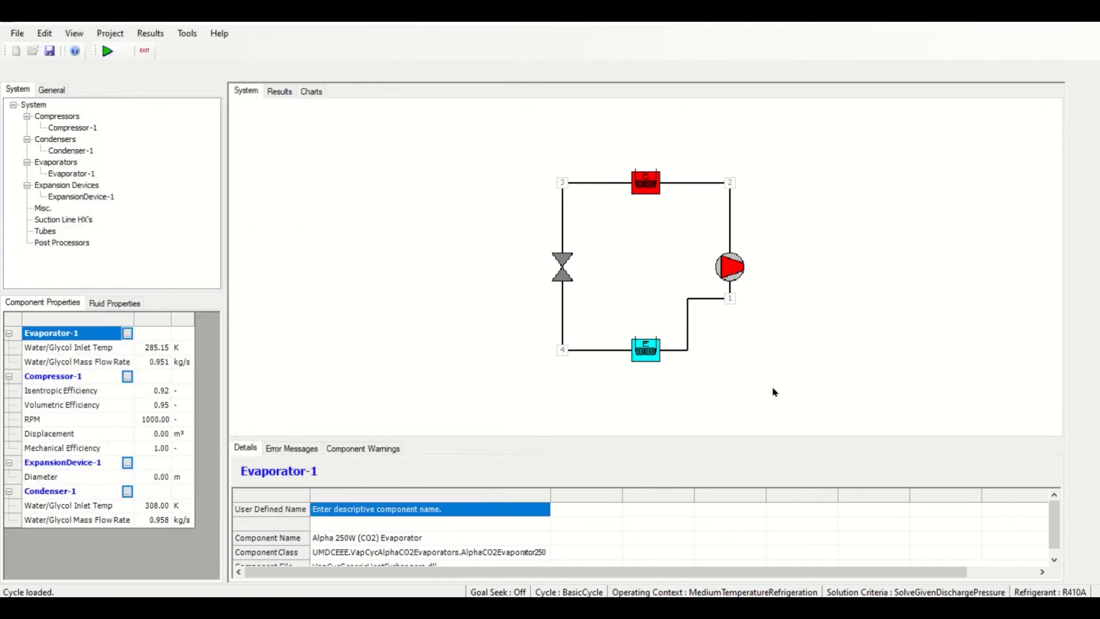